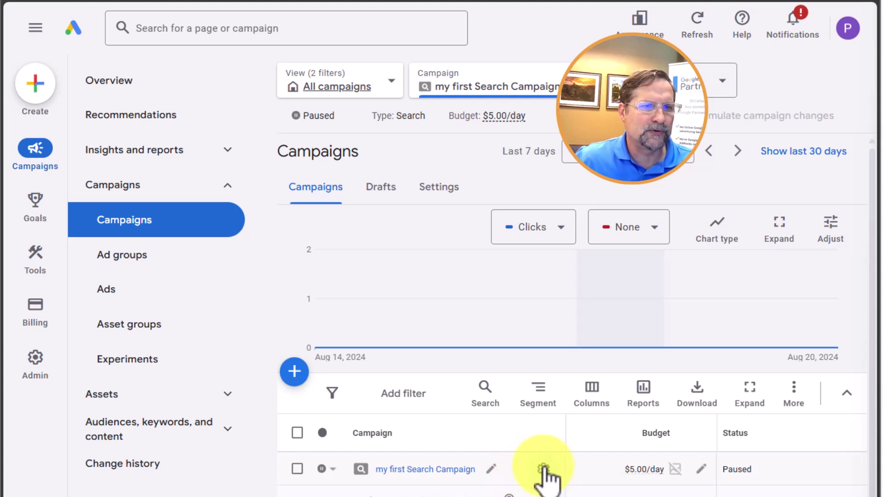
# Open the settings of the paused first Search Campaign with its $5.00/day budget
pyautogui.click(543, 468)
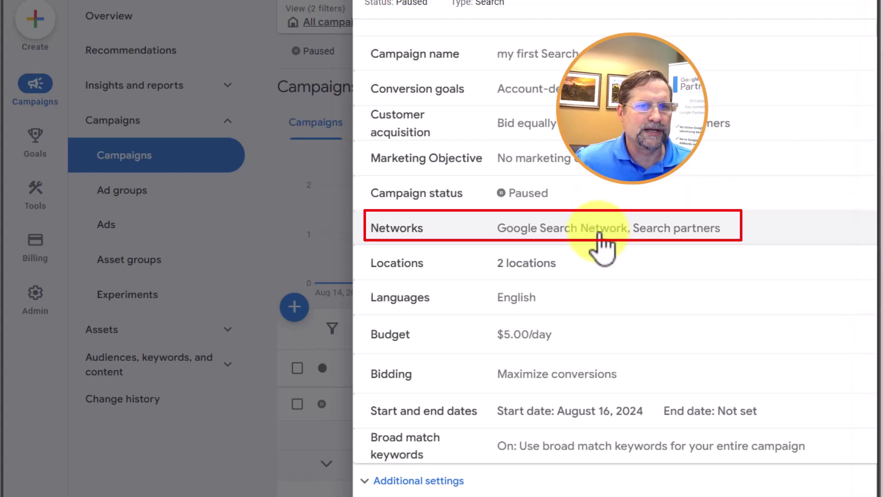
# Check the networks (Search partners on, Display off) and the campaign status, then open Locations
pyautogui.click(600, 241)
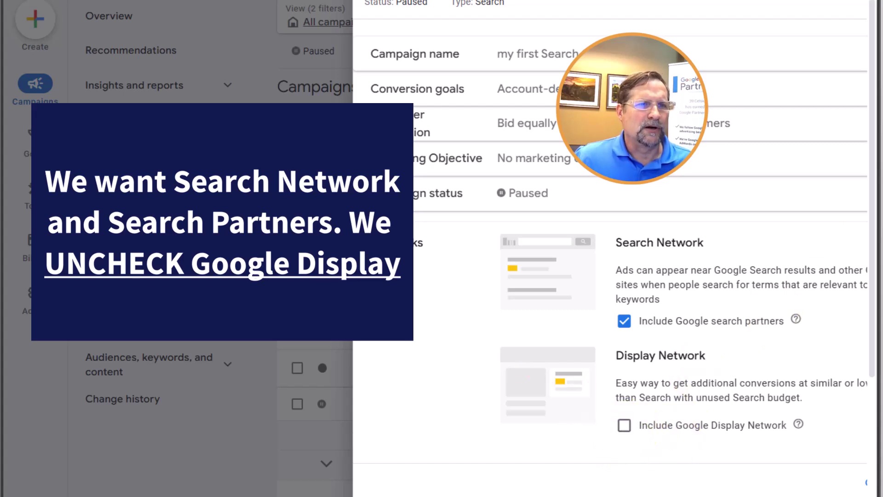
pyautogui.click(641, 200)
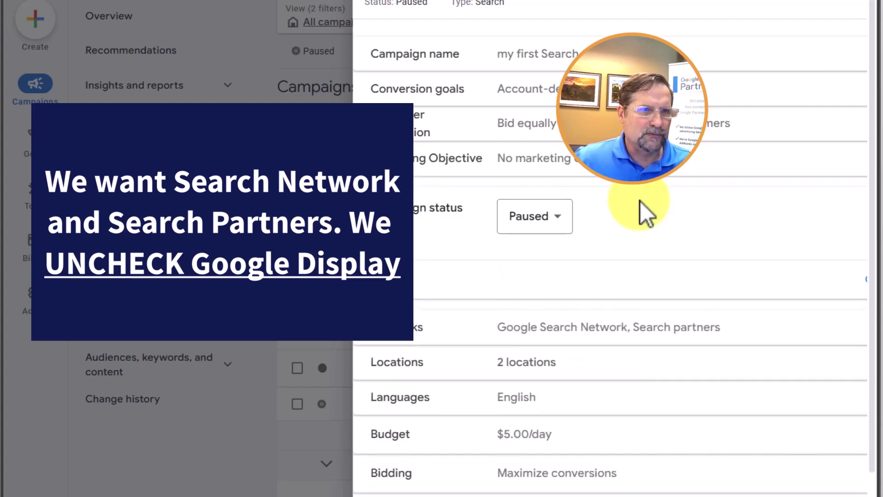
pyautogui.scroll(-2, 581, 339)
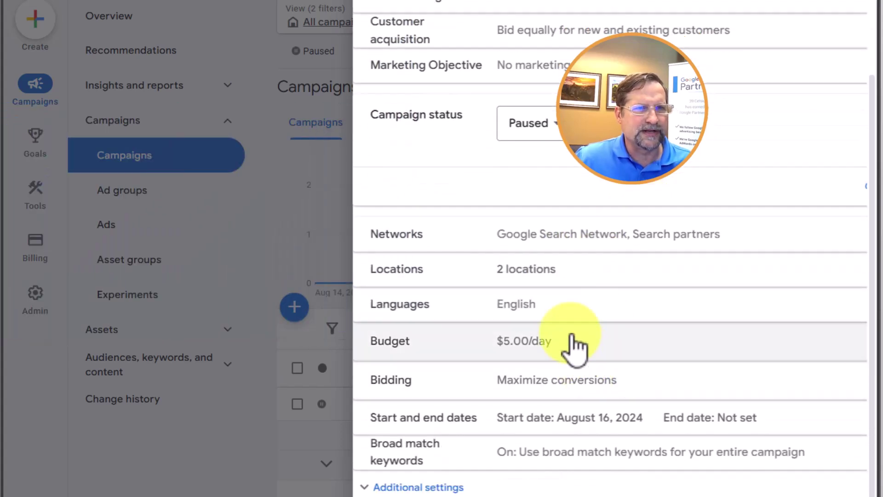
pyautogui.click(591, 272)
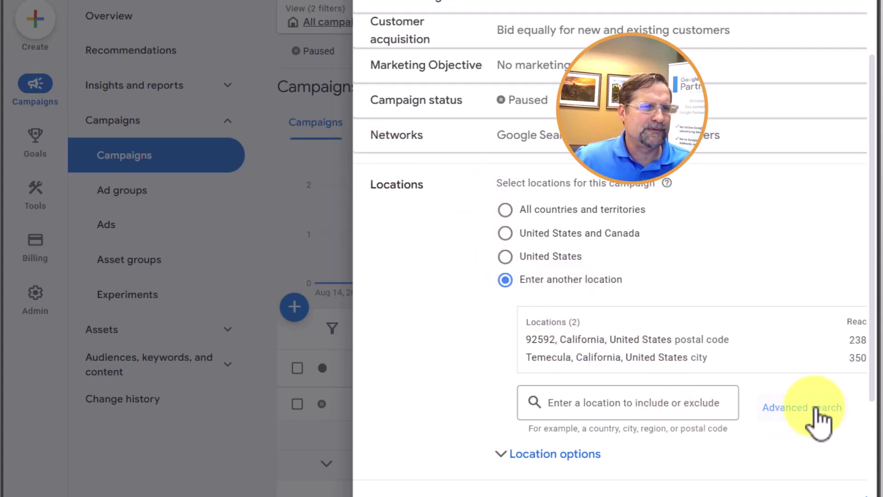
# Review the 92592 and Temecula, California locations unchanged, and the August 16, 2024 start date
pyautogui.click(802, 407)
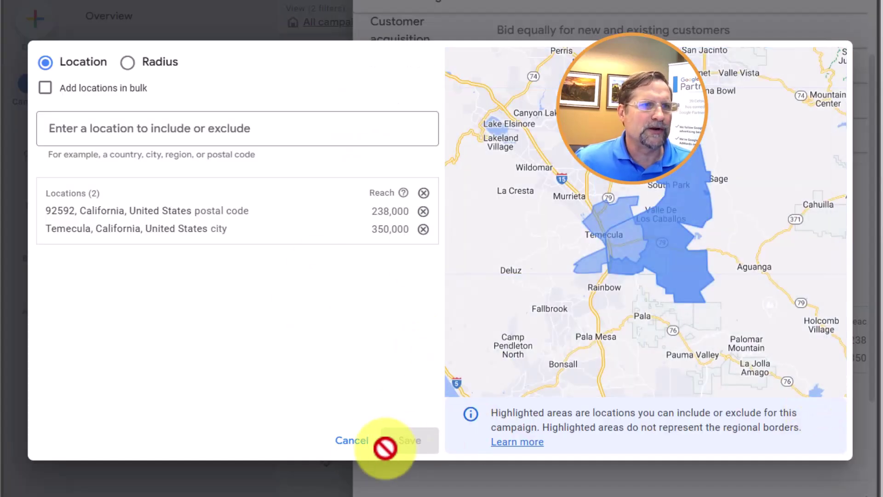
pyautogui.click(351, 441)
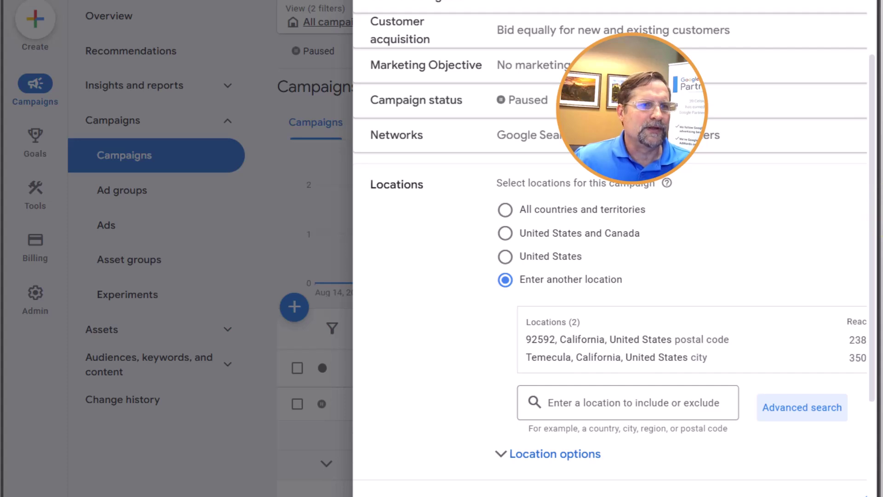
pyautogui.scroll(-5, 644, 256)
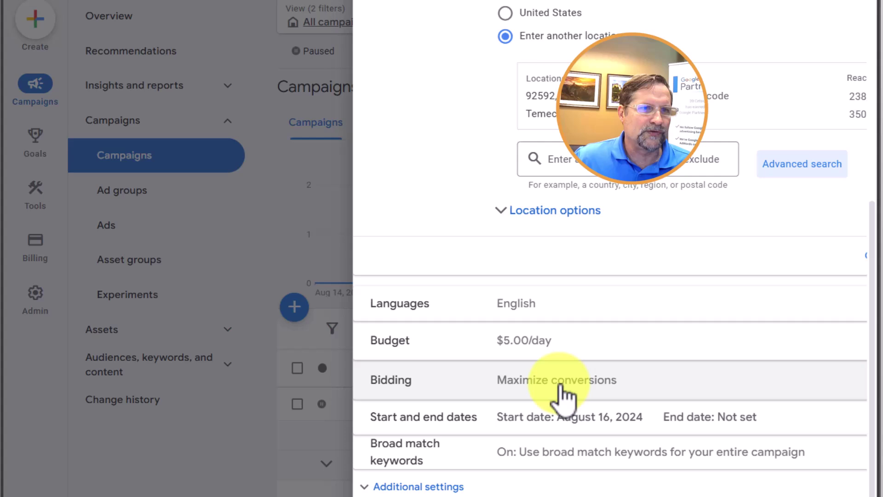
pyautogui.click(564, 420)
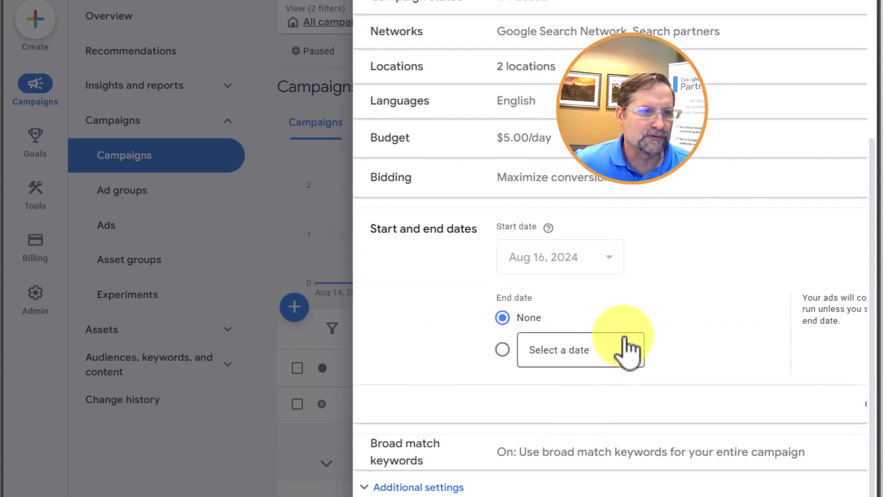
pyautogui.scroll(-2, 529, 313)
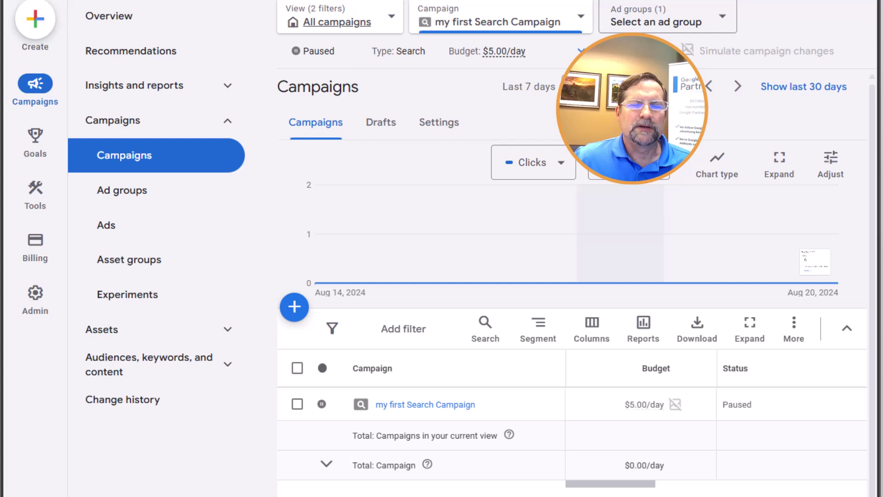
# Go to the campaign's Ad groups page, where Ad group 1 shows as not eligible
pyautogui.scroll(-1, 769, 269)
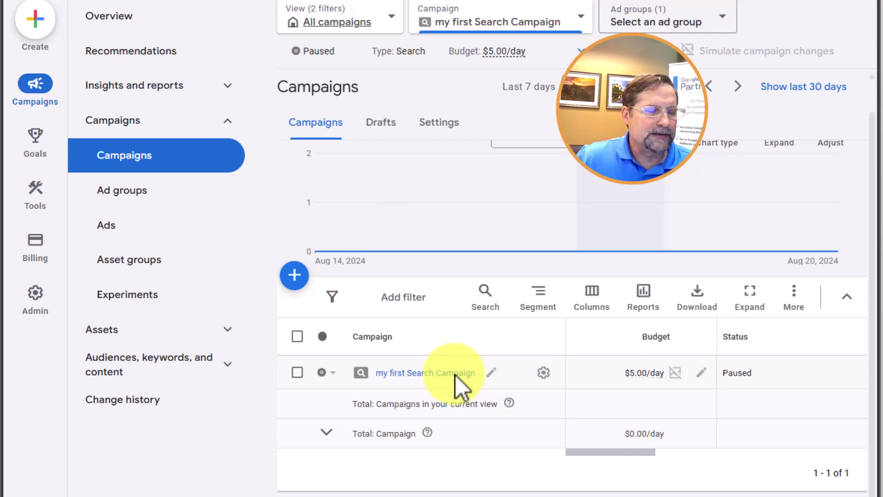
pyautogui.scroll(-2, 435, 322)
pyautogui.click(430, 309)
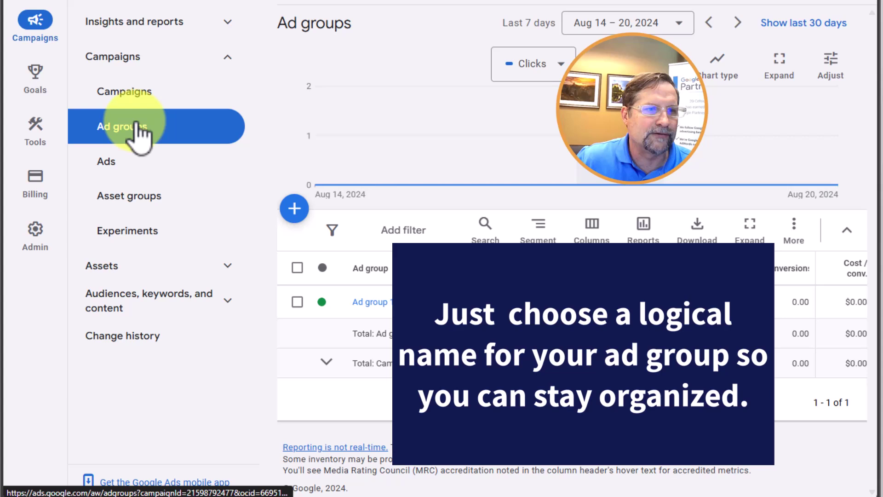
pyautogui.moveTo(394, 316)
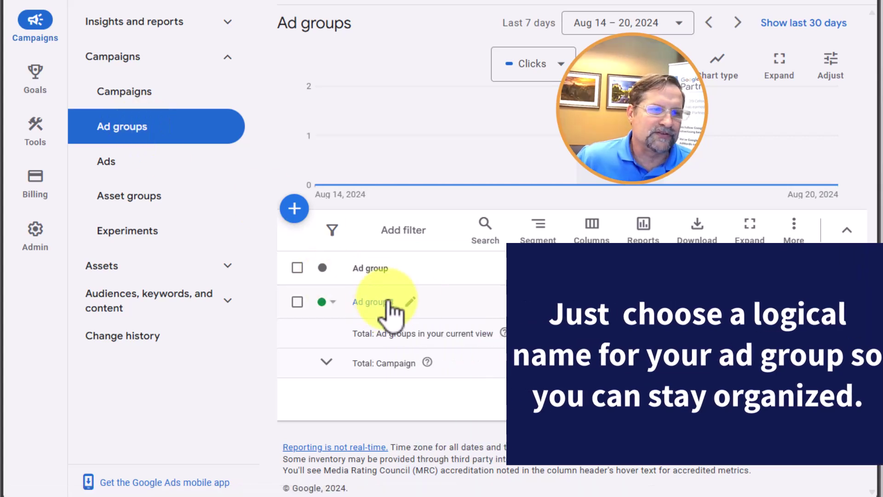
# Rename Ad group 1 to 'Lash Extensions' and save it
pyautogui.click(410, 302)
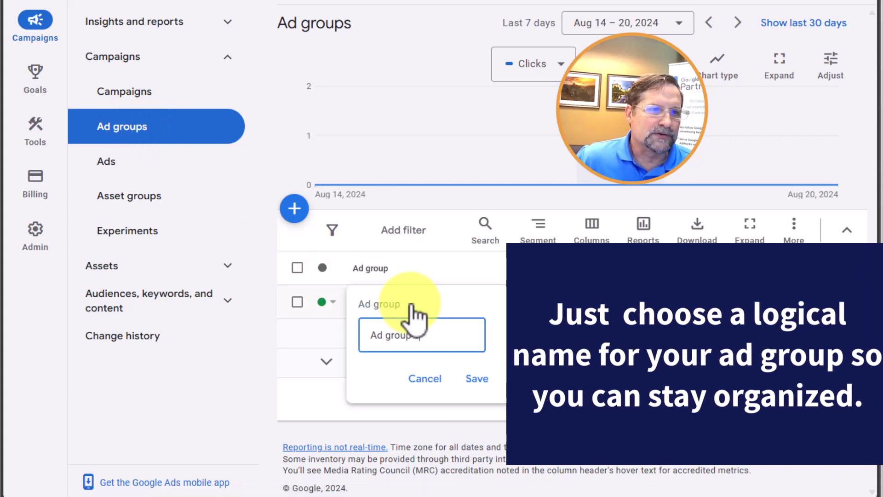
pyautogui.click(419, 382)
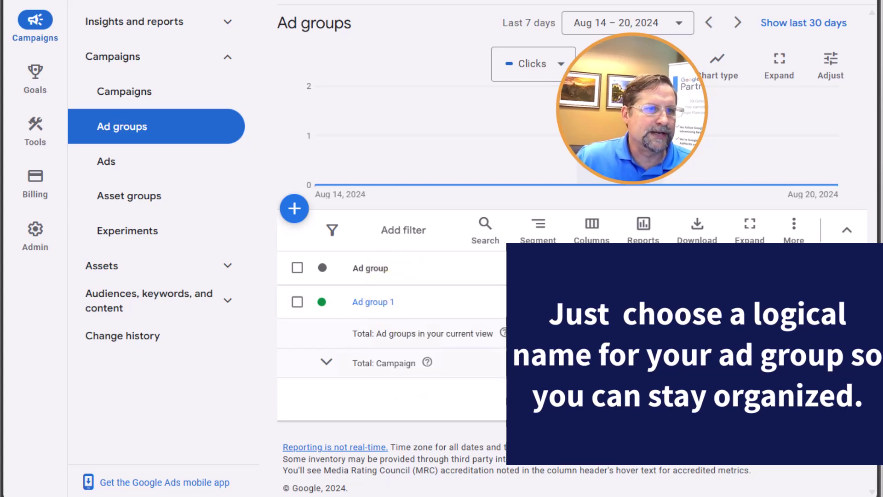
pyautogui.click(411, 303)
pyautogui.moveTo(417, 335); pyautogui.dragTo(346, 335)
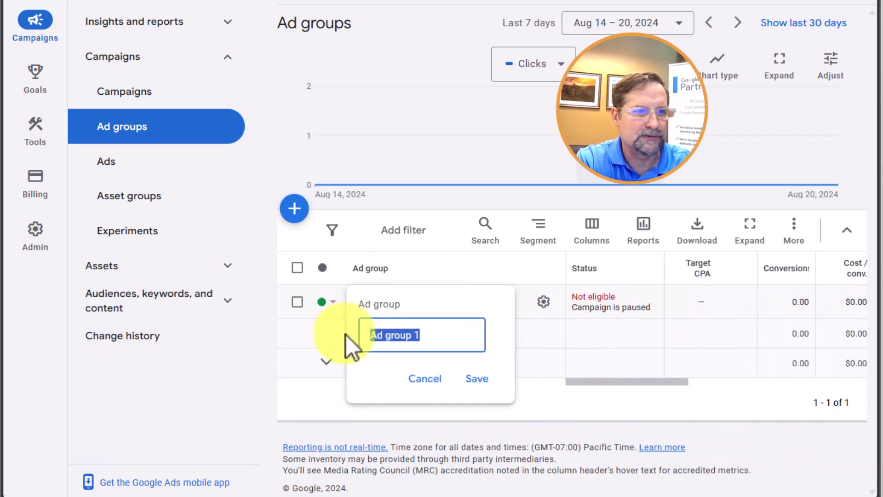
pyautogui.press('BackSpace')
pyautogui.press('capslock')
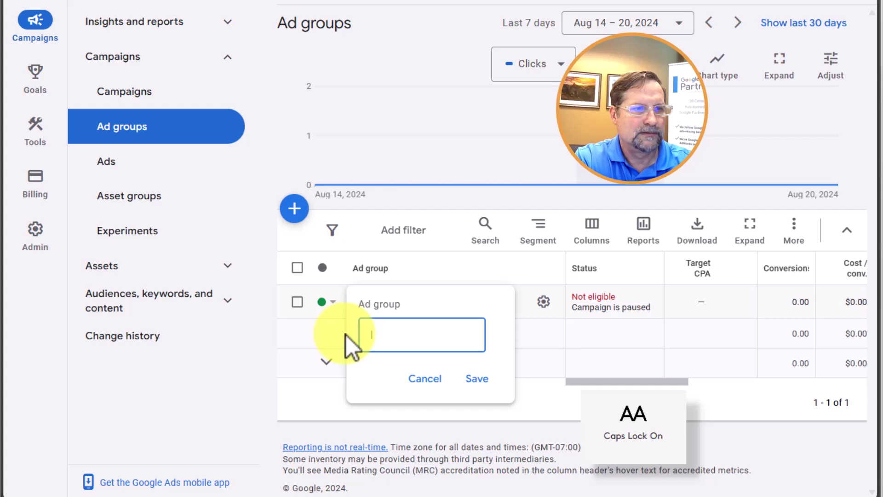
pyautogui.write('ASH')
pyautogui.press('BackSpace')
pyautogui.press('capslock')
pyautogui.press('BackSpace')
pyautogui.press('BackSpace')
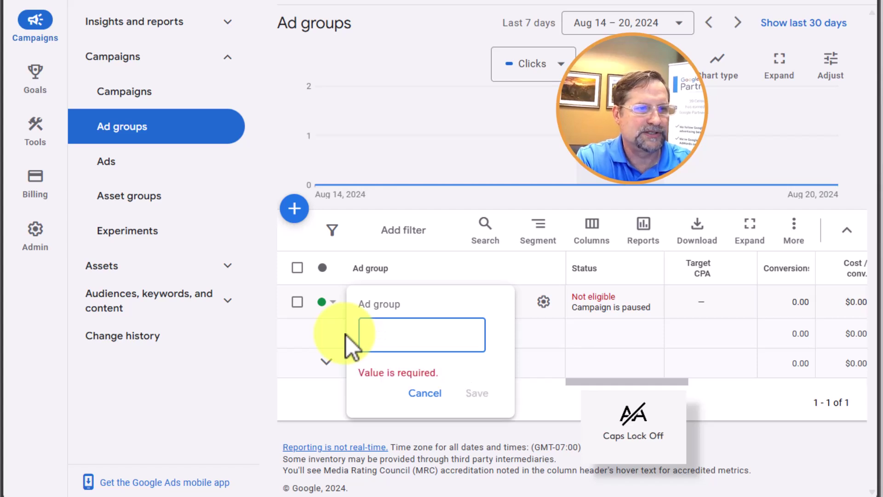
pyautogui.write('Lash Extensions')
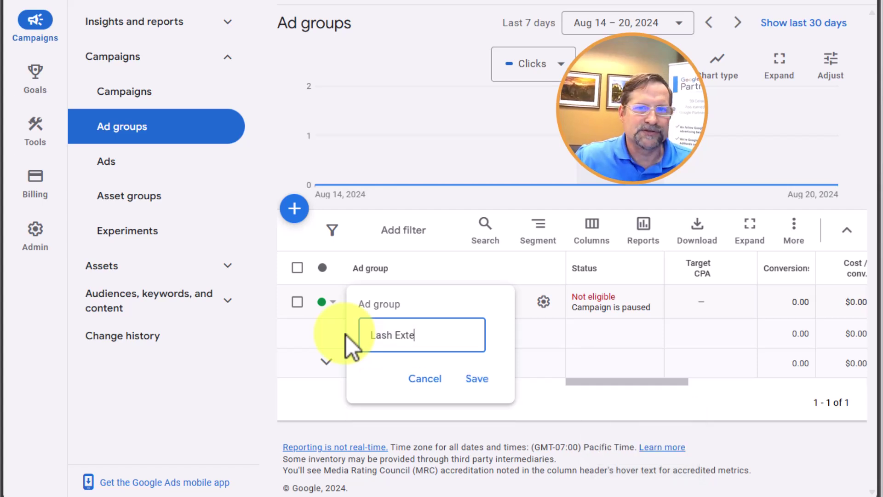
pyautogui.click(480, 380)
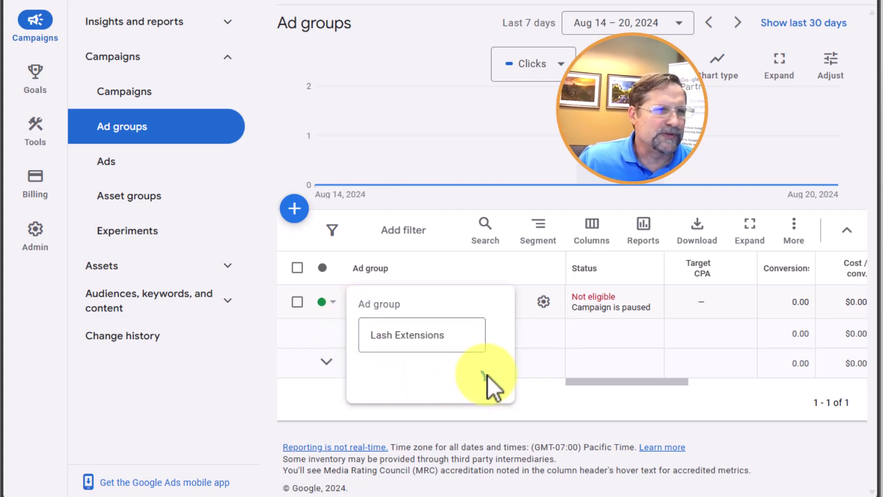
pyautogui.click(293, 210)
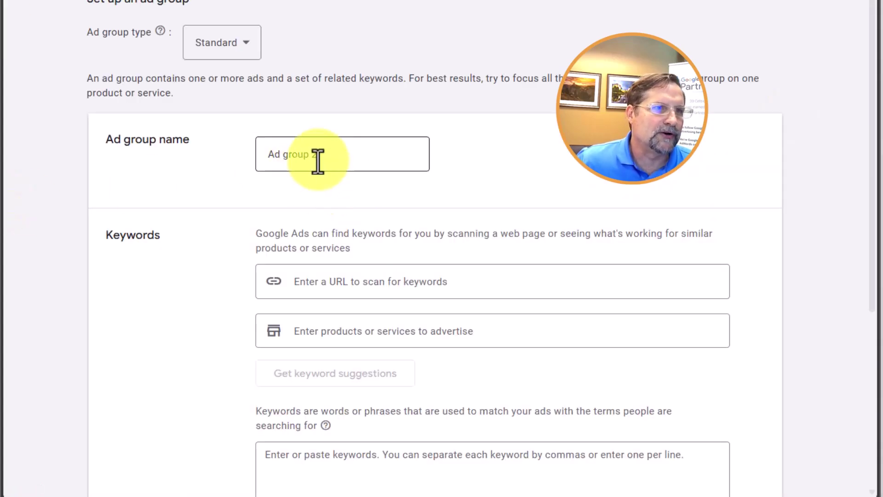
pyautogui.scroll(-4, 106, 290)
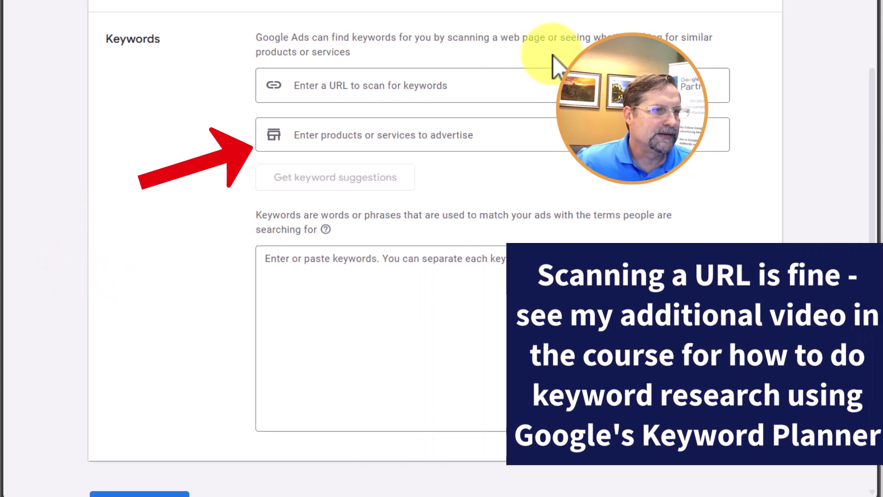
pyautogui.scroll(-2, 202, 371)
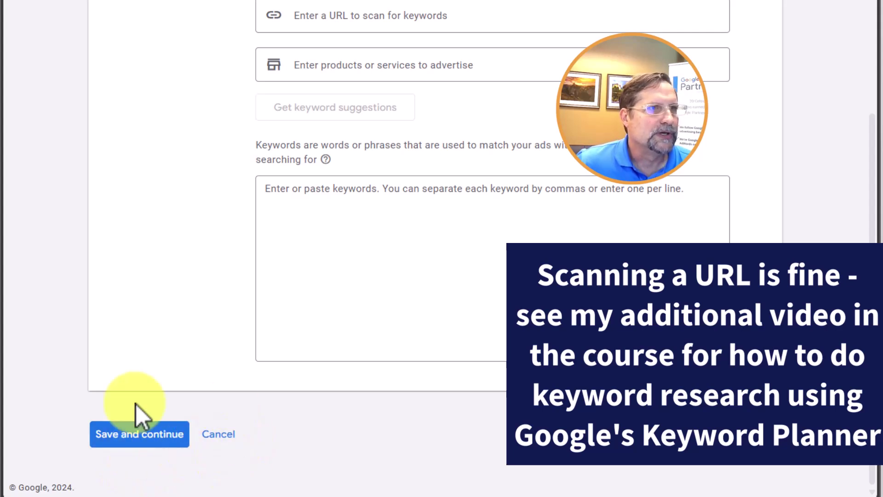
pyautogui.click(226, 438)
pyautogui.click(598, 215)
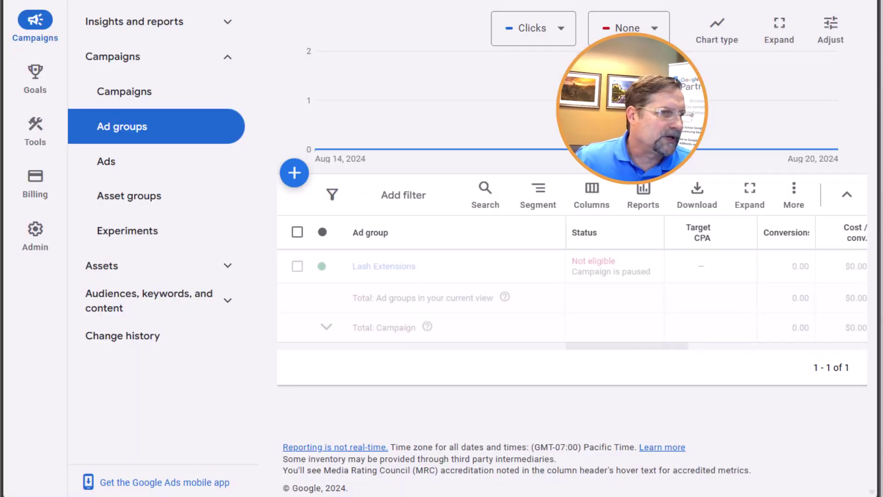